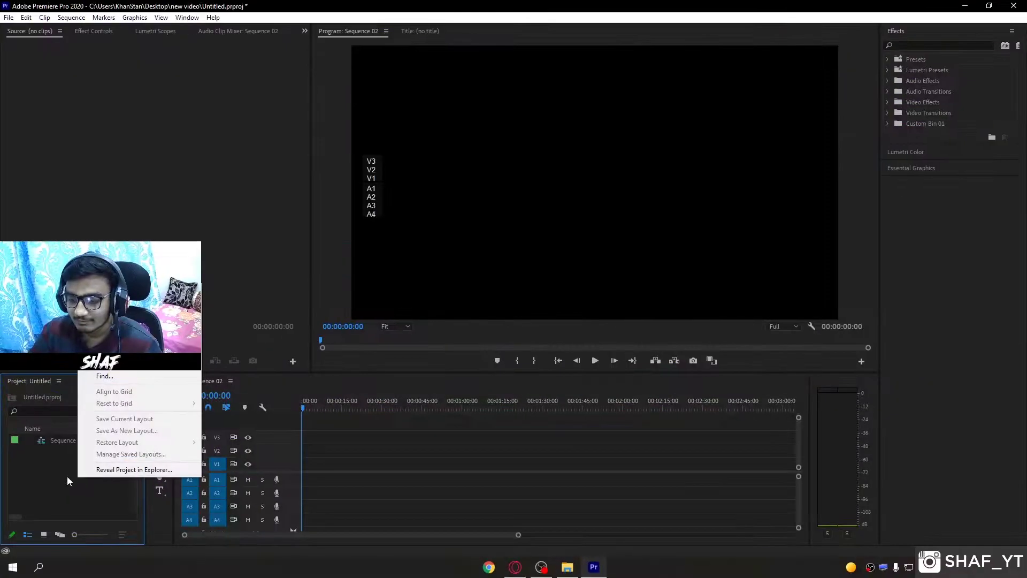
Step: Import the JPB - High song and ghost 3 taps ss.mp4 from File Explorer into the Project panel
left_click(66, 476)
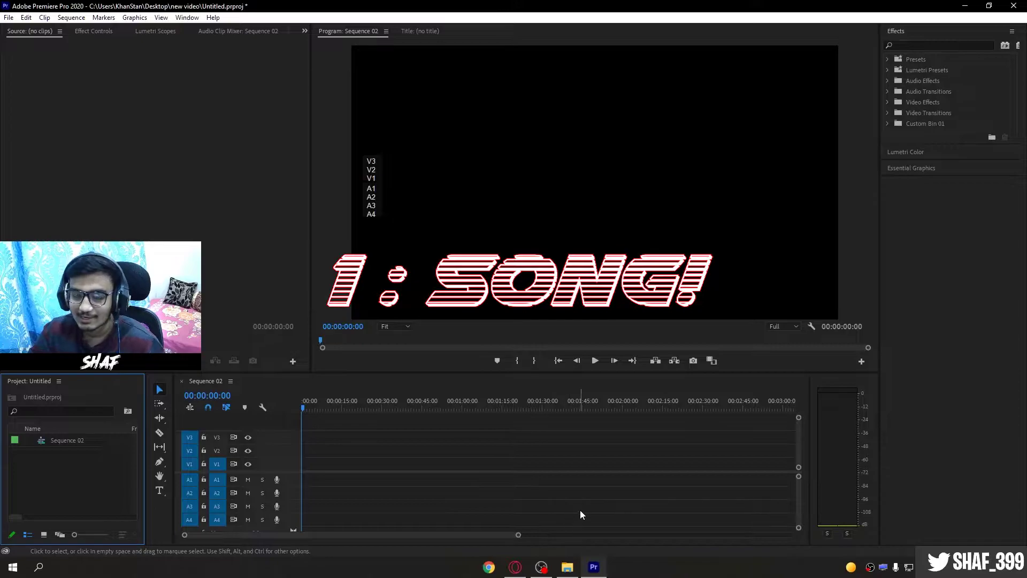
left_click(567, 567)
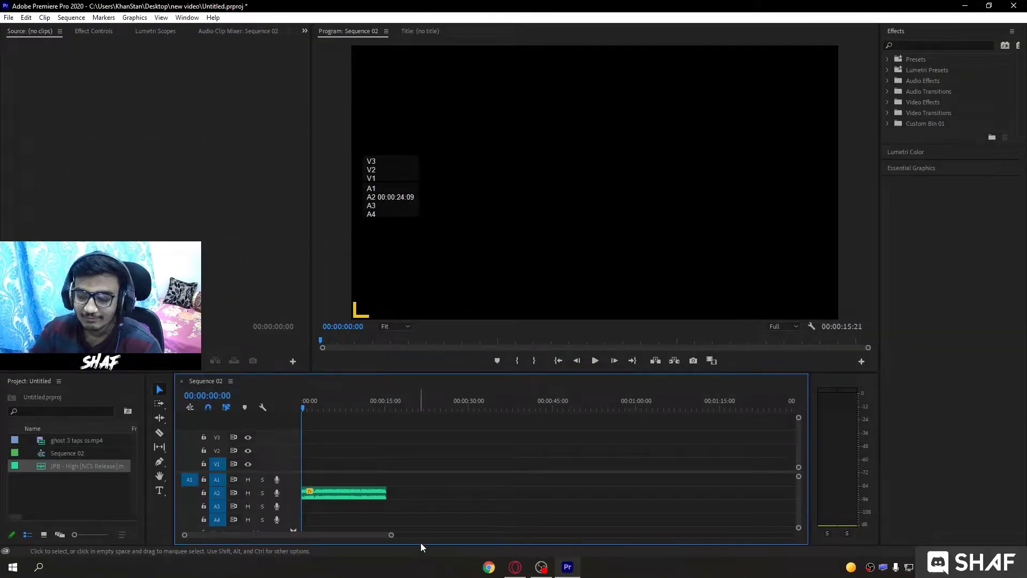
left_click_drag(391, 534, 357, 533)
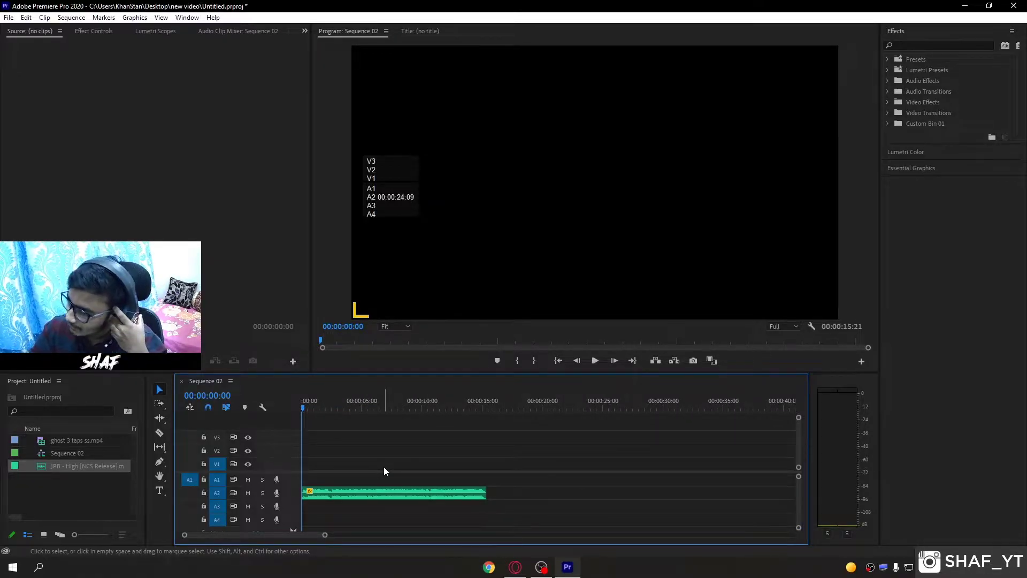
left_click(92, 495)
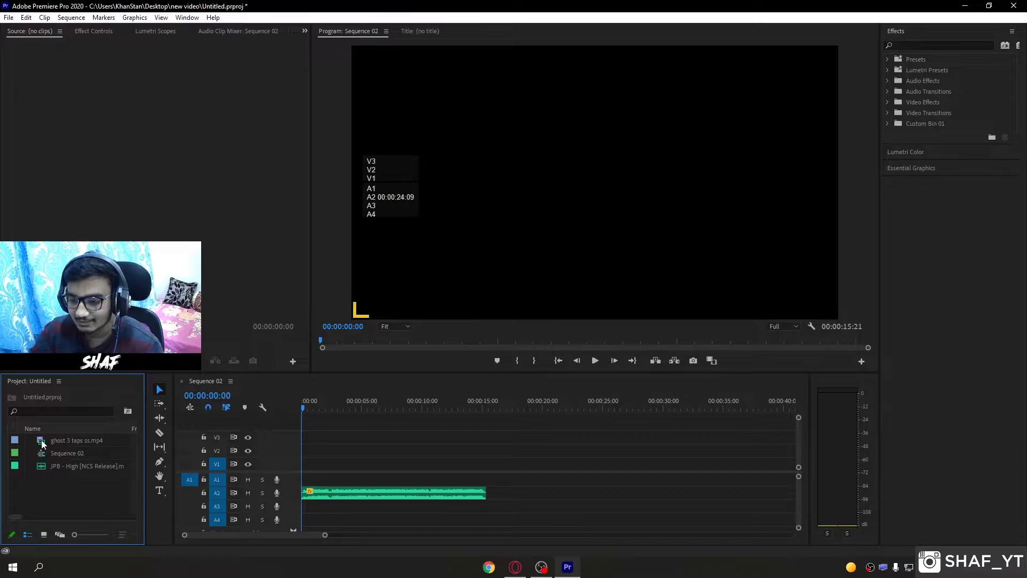
Step: Place ghost 3 taps ss.mp4 at the sequence start and park the playhead at 00:00:02:13
left_click_drag(41, 443, 297, 474)
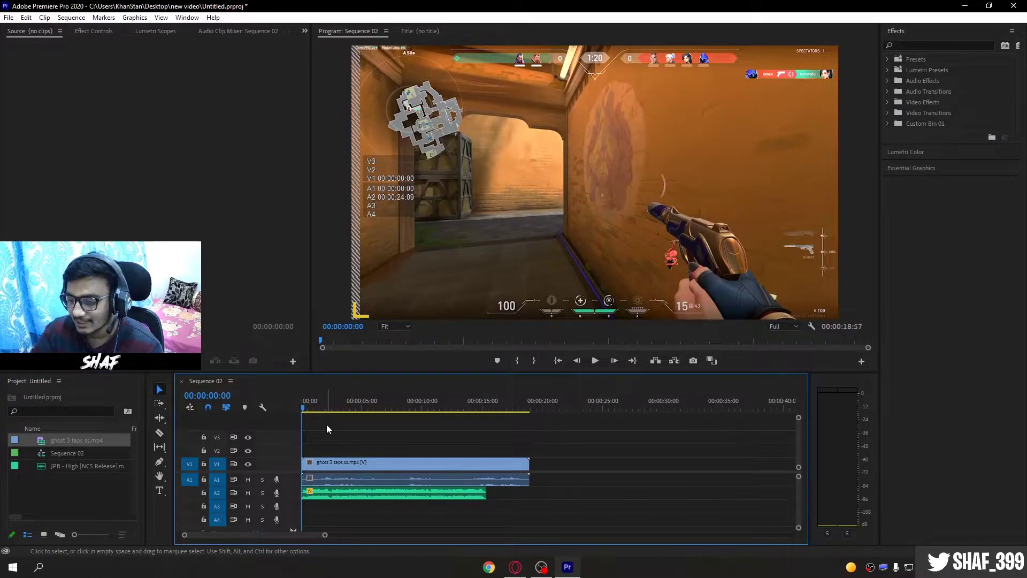
left_click(328, 409)
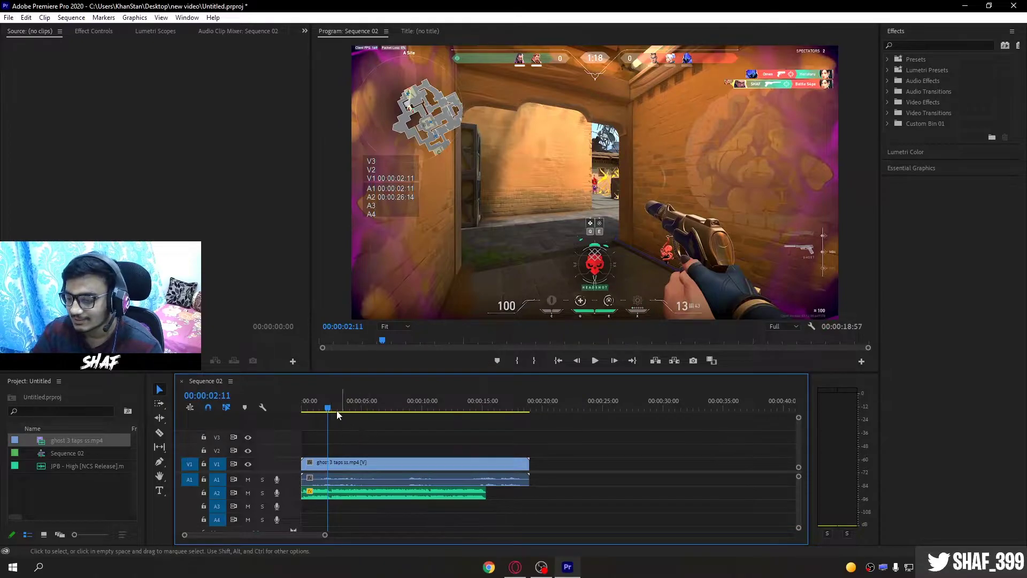
left_click_drag(325, 534, 303, 534)
left_click(358, 409)
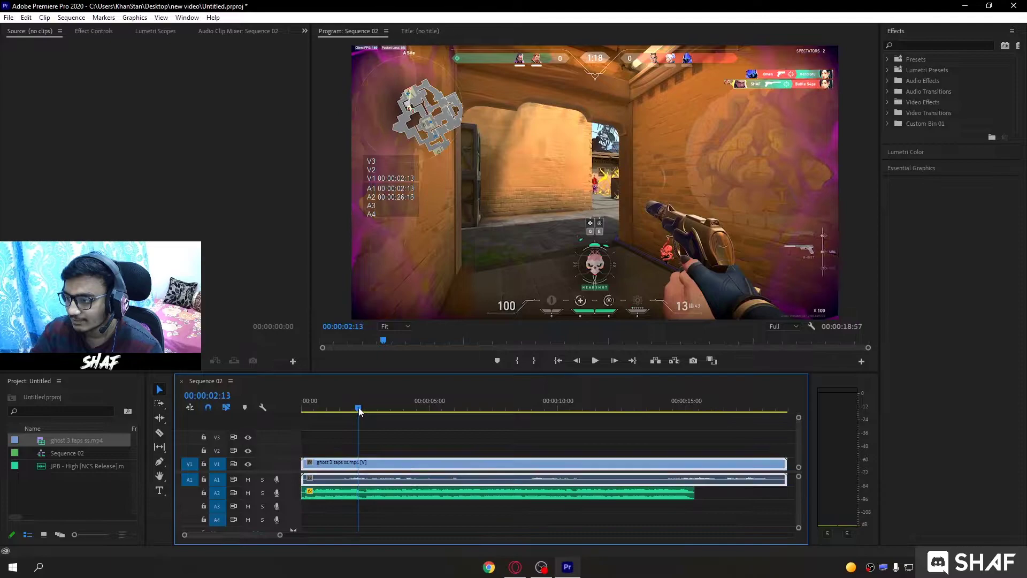
Step: Deselect the clips and set the playhead at 00:00:02:04 with the Razor tool ready
left_click(388, 442)
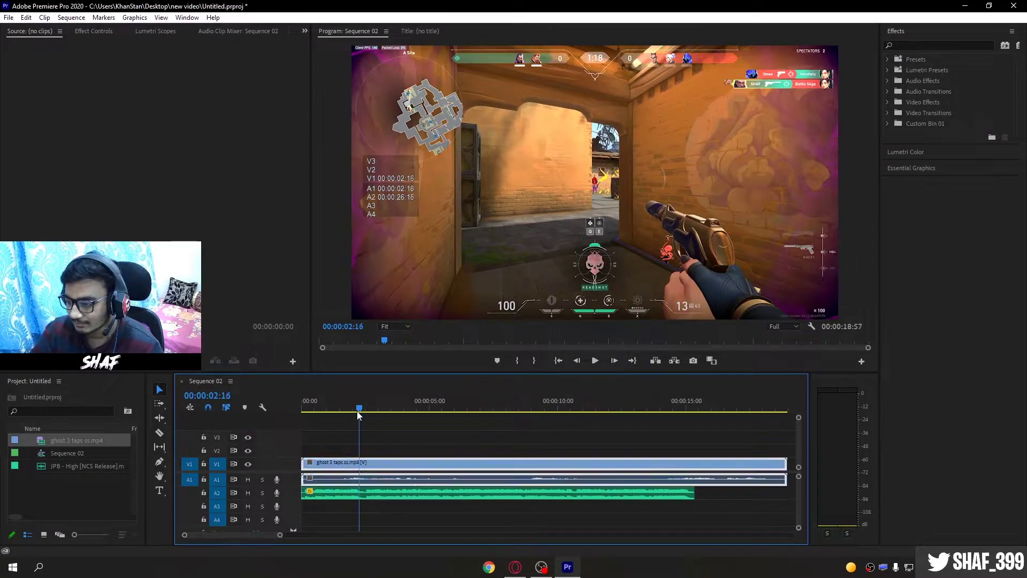
left_click_drag(358, 410, 355, 415)
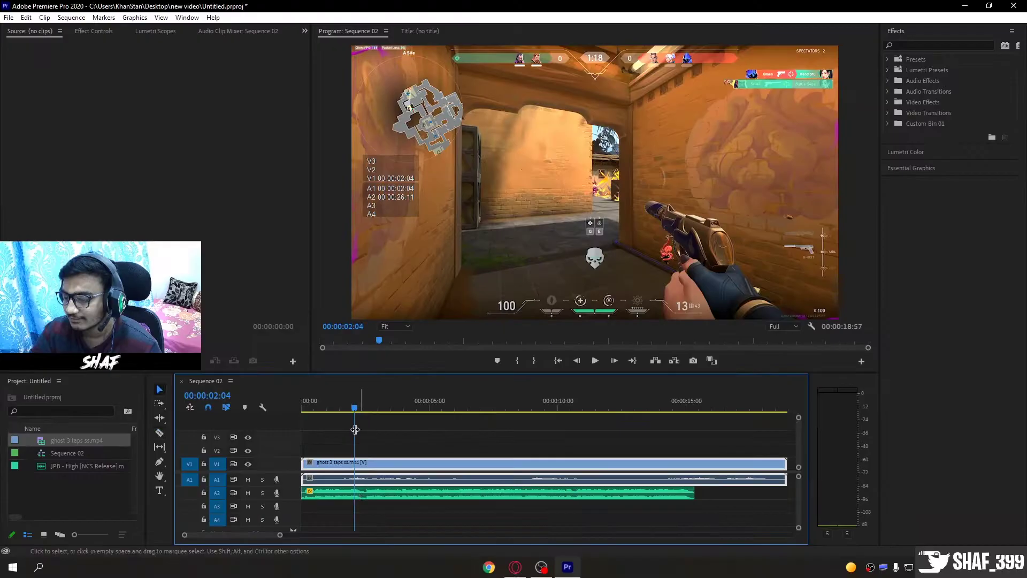
key("c")
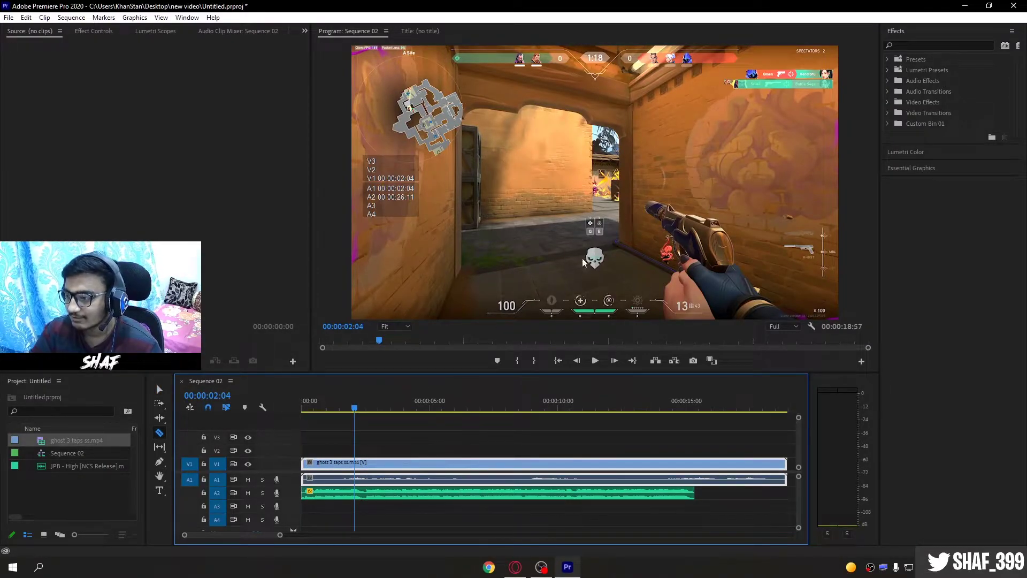
Step: Cut the gameplay at 00:00:02:04 and delete the short opening piece
left_click(357, 463)
key("v")
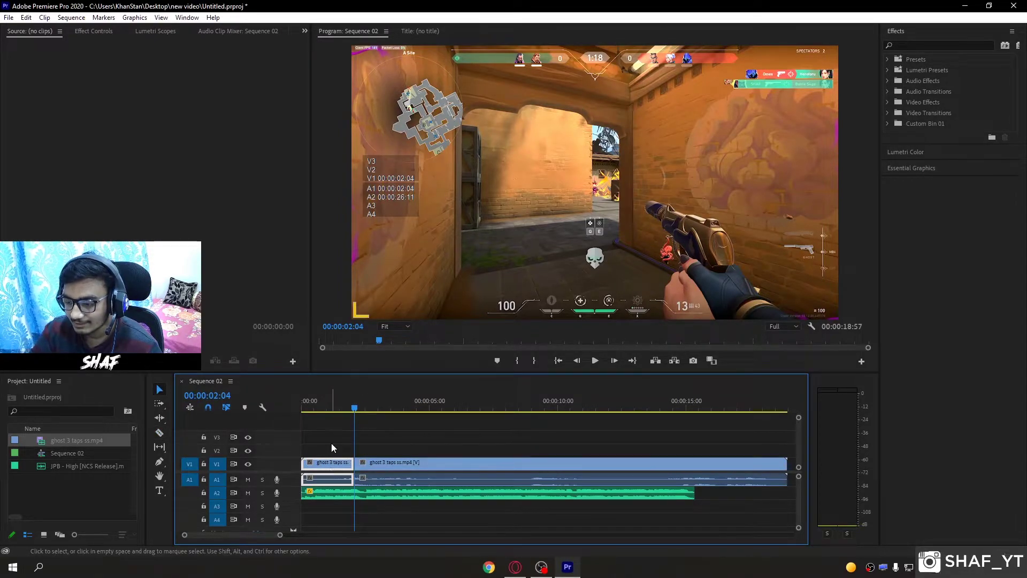
key("Delete")
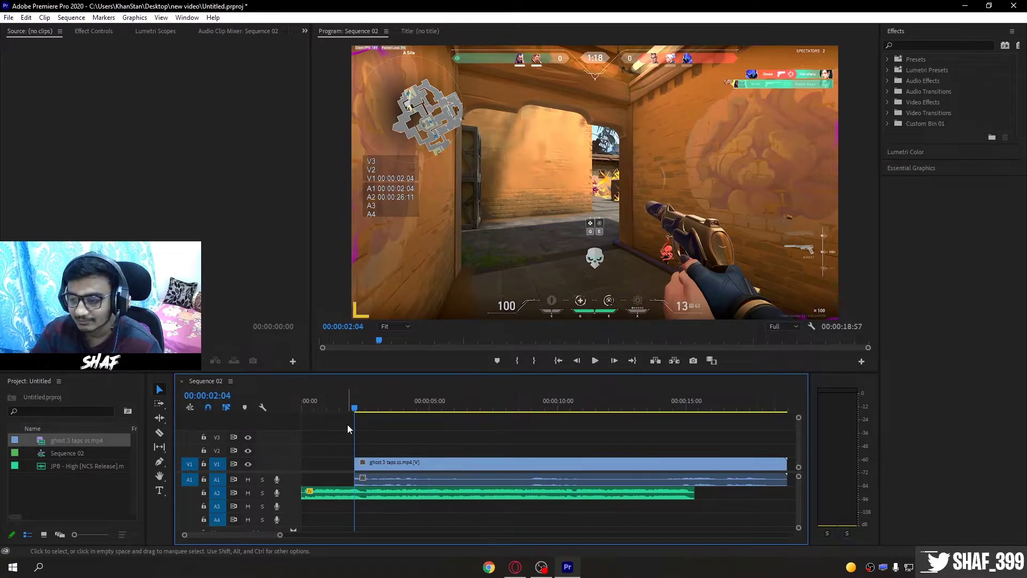
Step: Find the song beat at 00:00:01:19 and slide the gameplay left so the kill lands on it
left_click(323, 406)
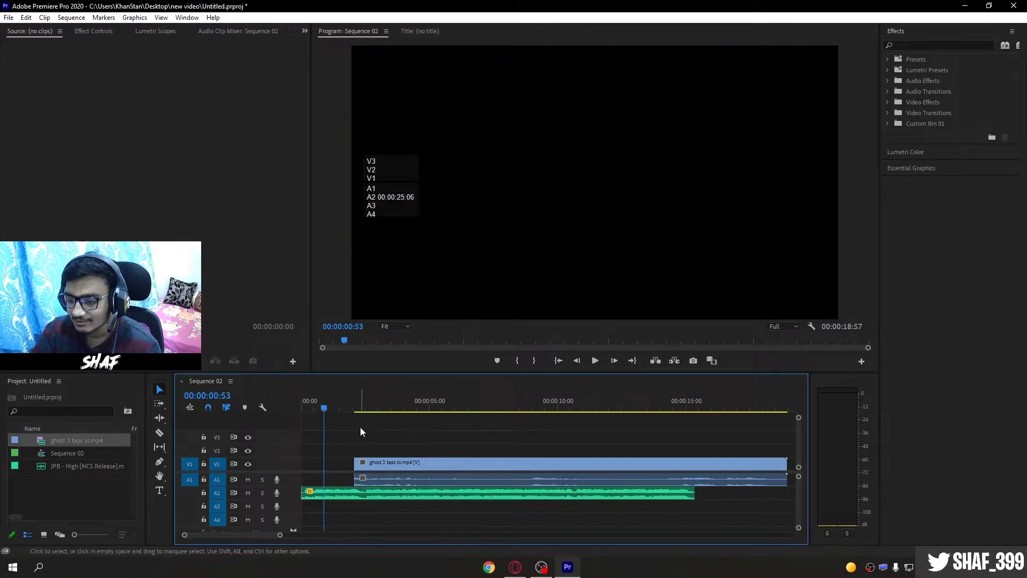
key("space")
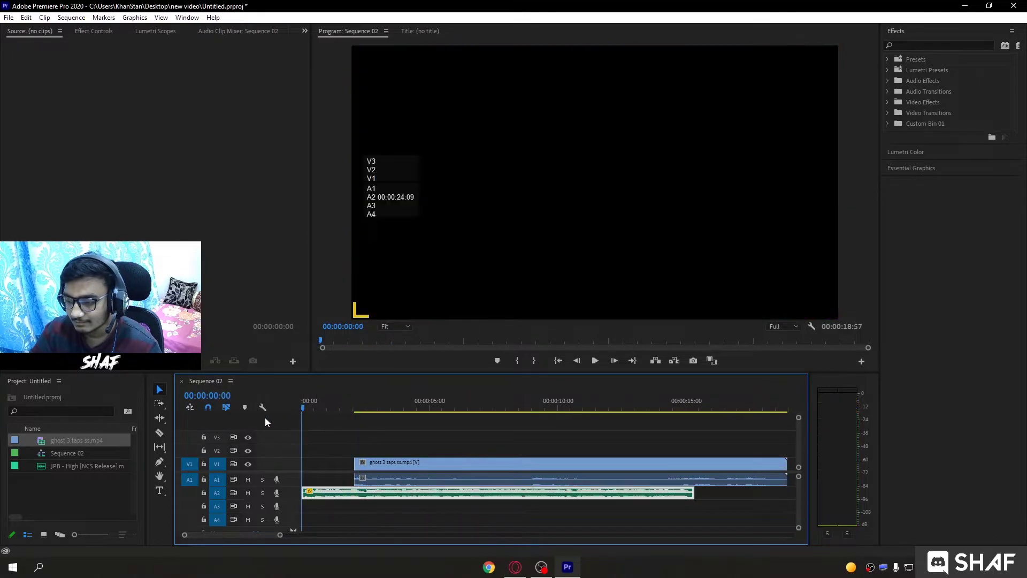
key("Home")
key("space")
key("d")
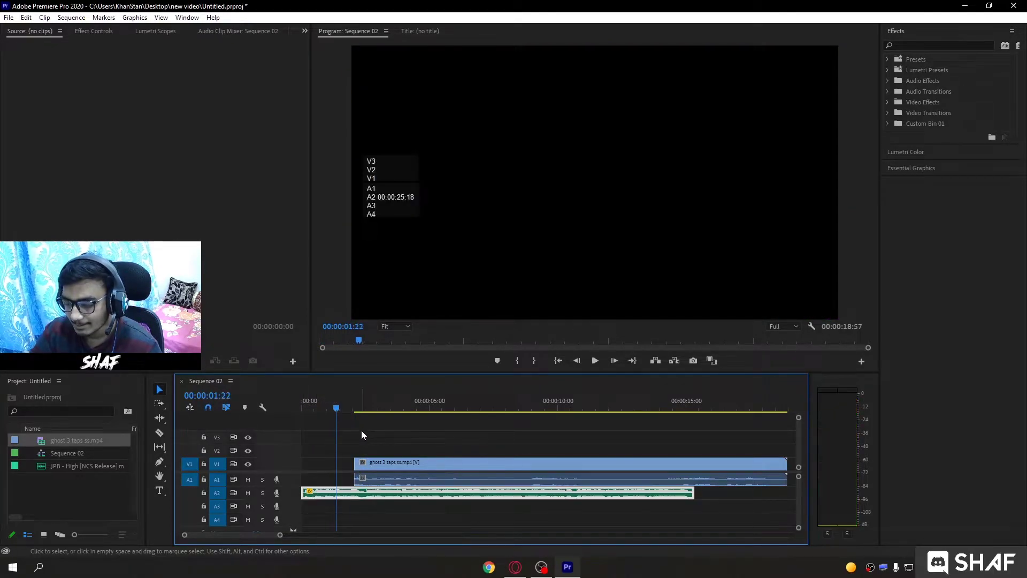
left_click_drag(280, 534, 223, 535)
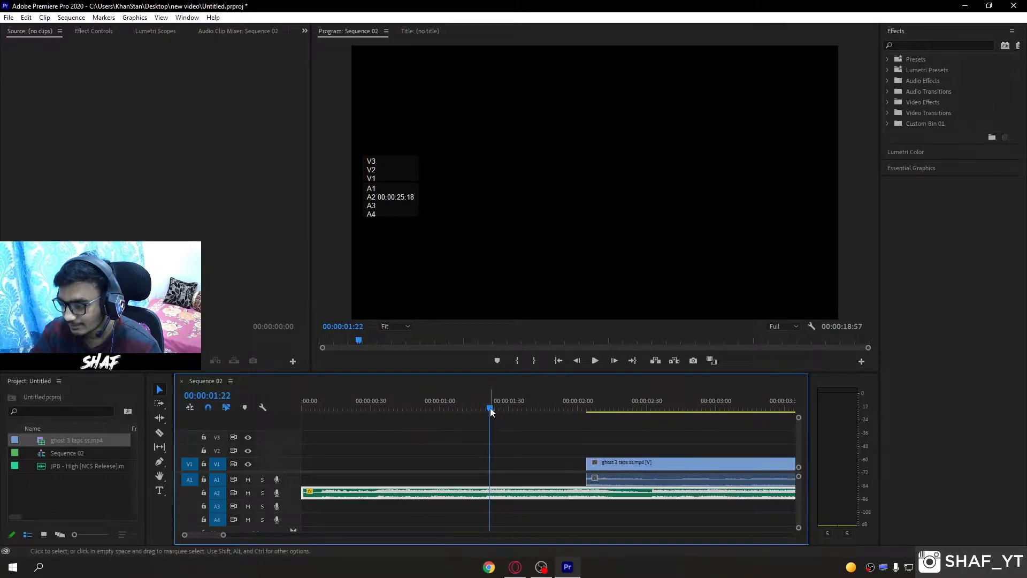
key("space")
key("space")
left_click_drag(491, 409, 486, 411)
left_click(536, 431)
left_click_drag(626, 464, 303, 464)
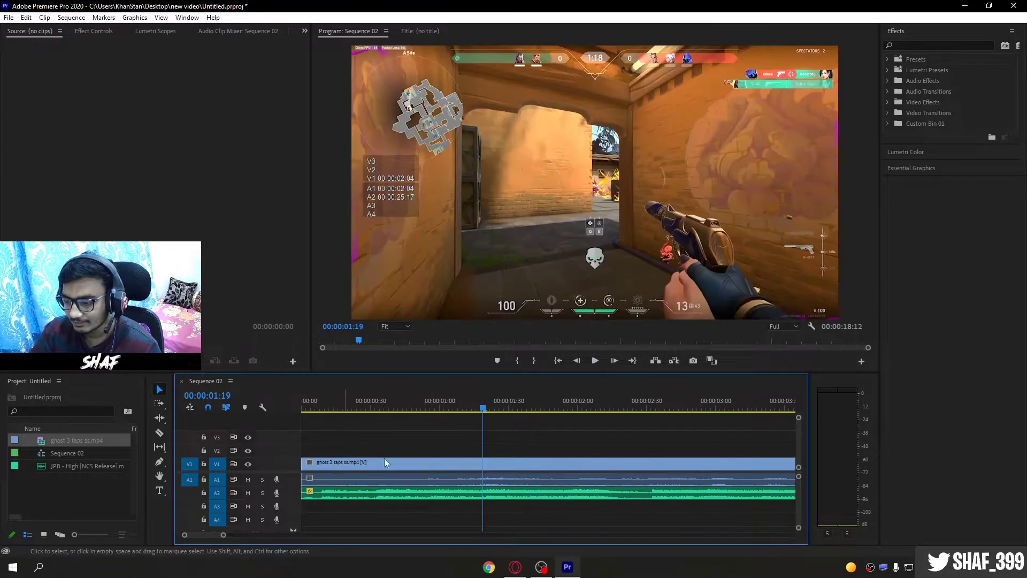
Step: Cut the gameplay at the beat on the playhead and play the edit from the start
key("c")
left_click(484, 464)
key("v")
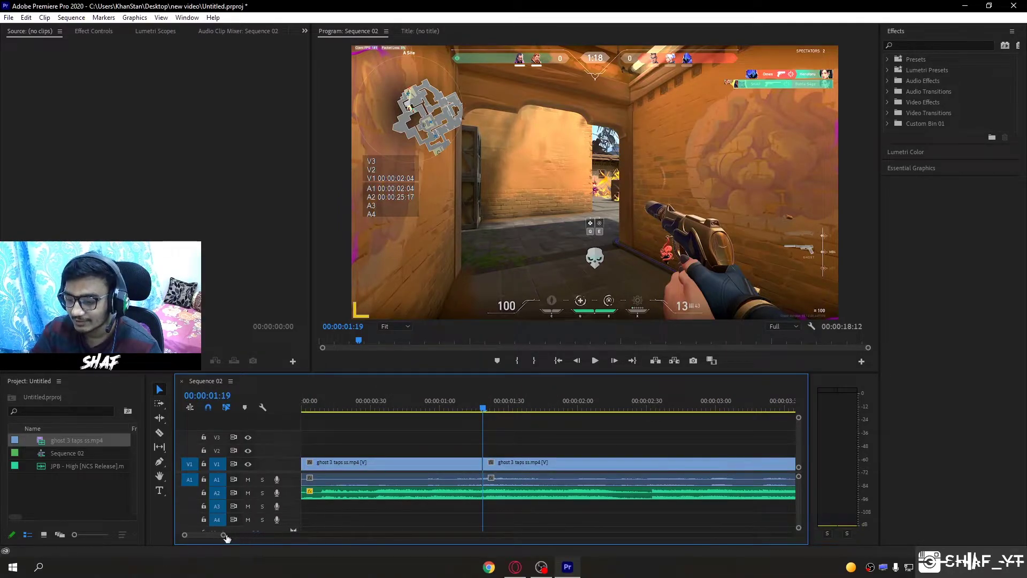
left_click_drag(224, 534, 242, 534)
key("Home")
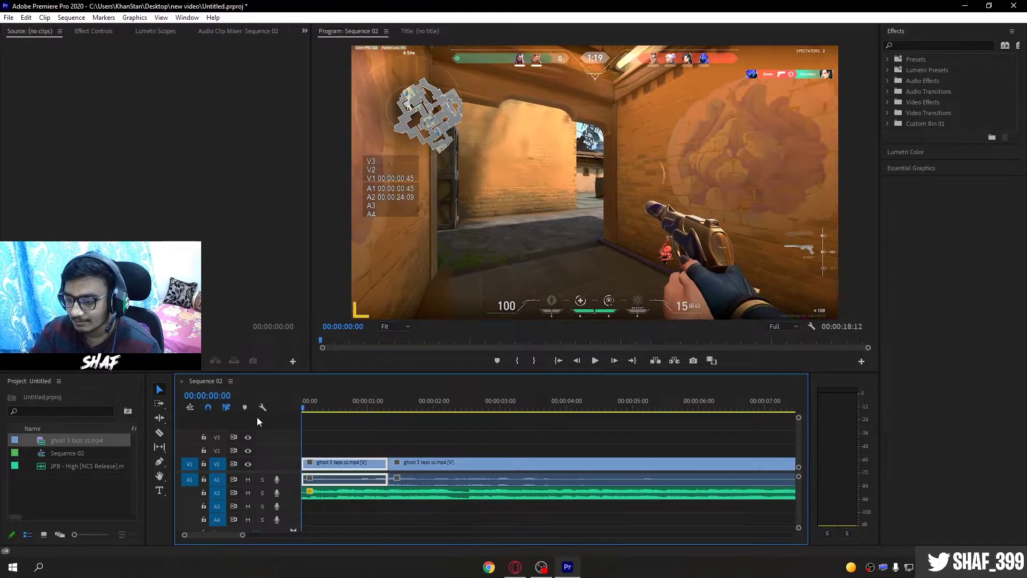
key("space")
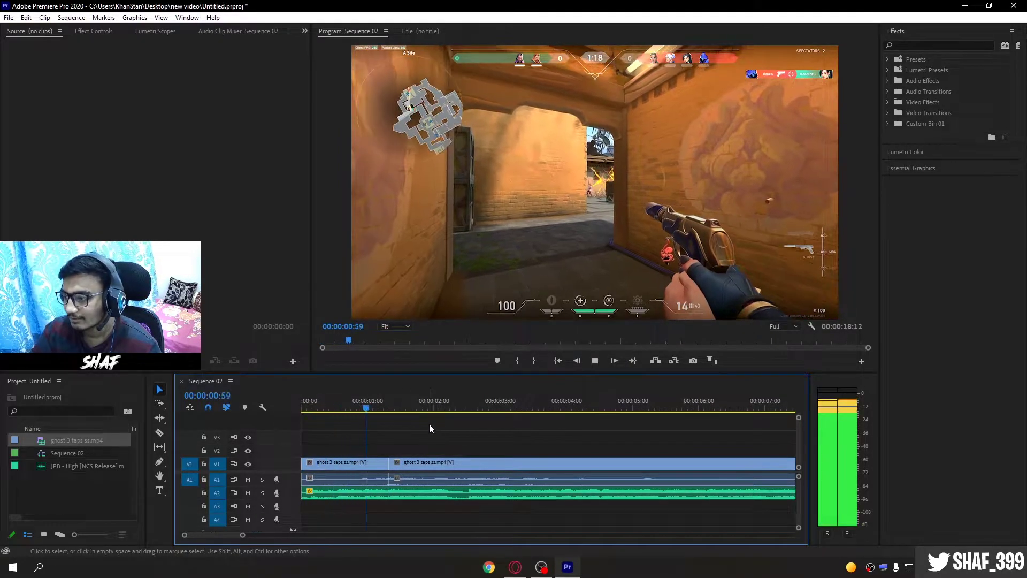
key("space")
Step: Split the second clip at the next beat with Ctrl+K and select the middle headshot piece
left_click(370, 405)
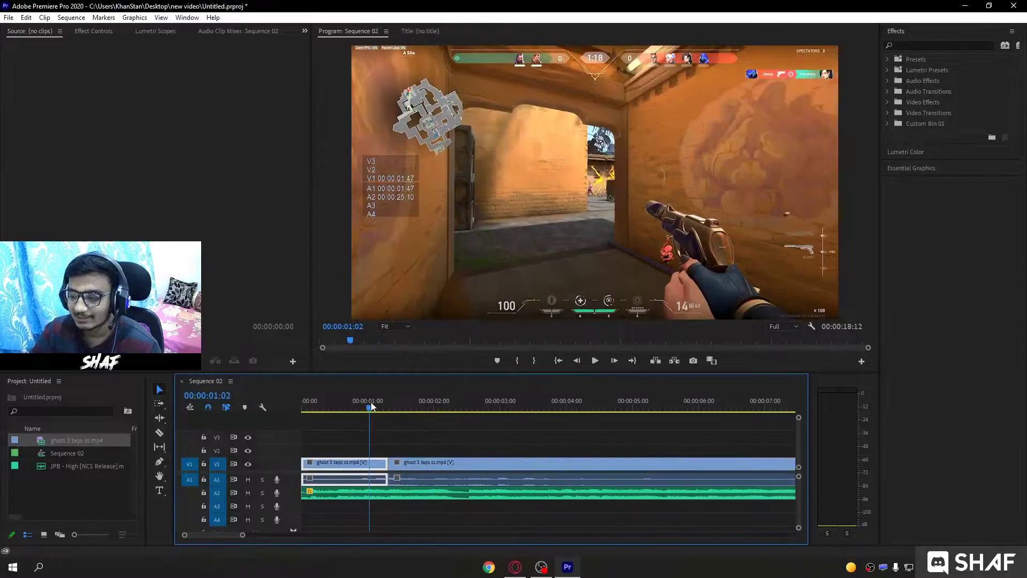
left_click(435, 435)
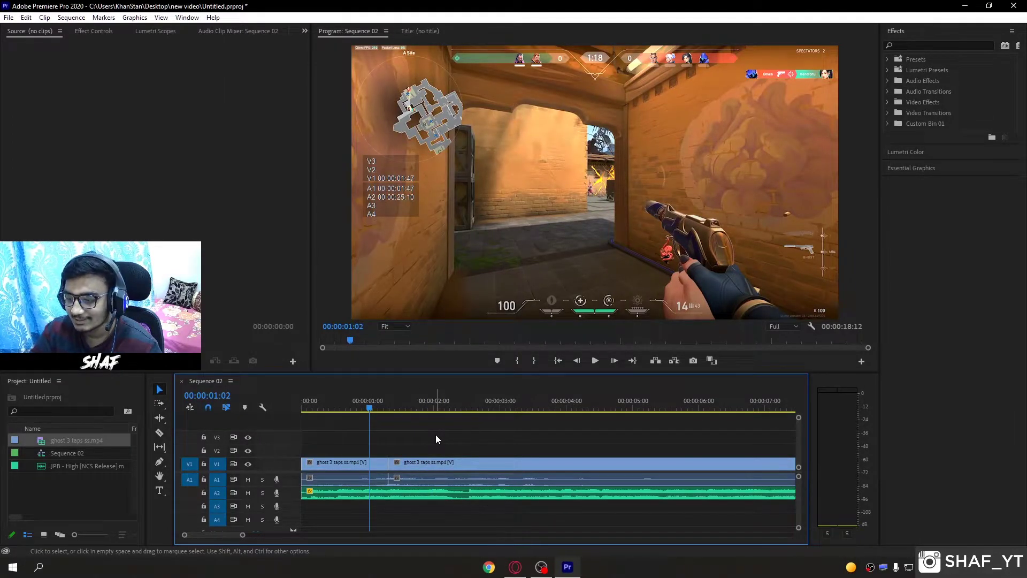
key("space")
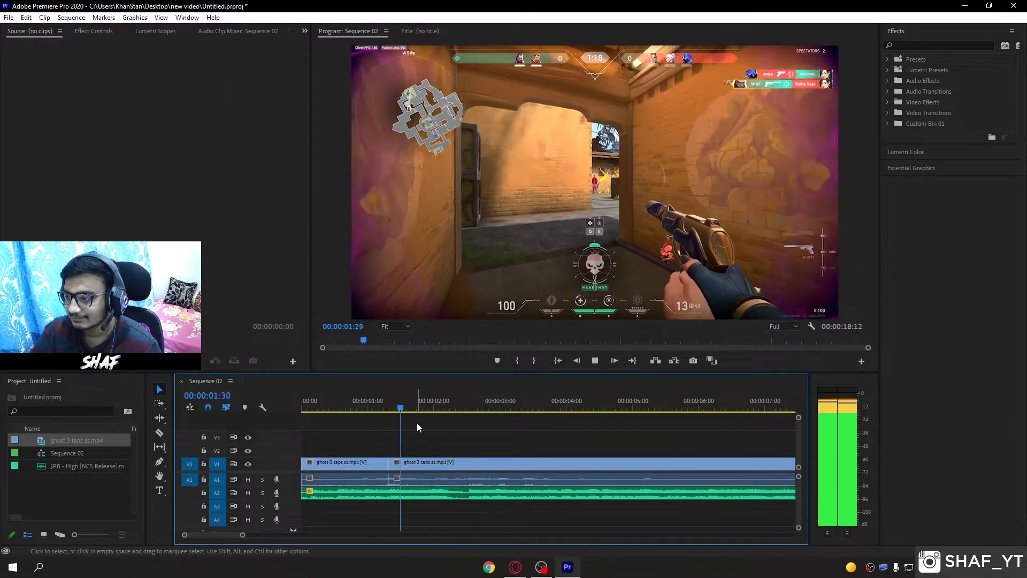
key("space")
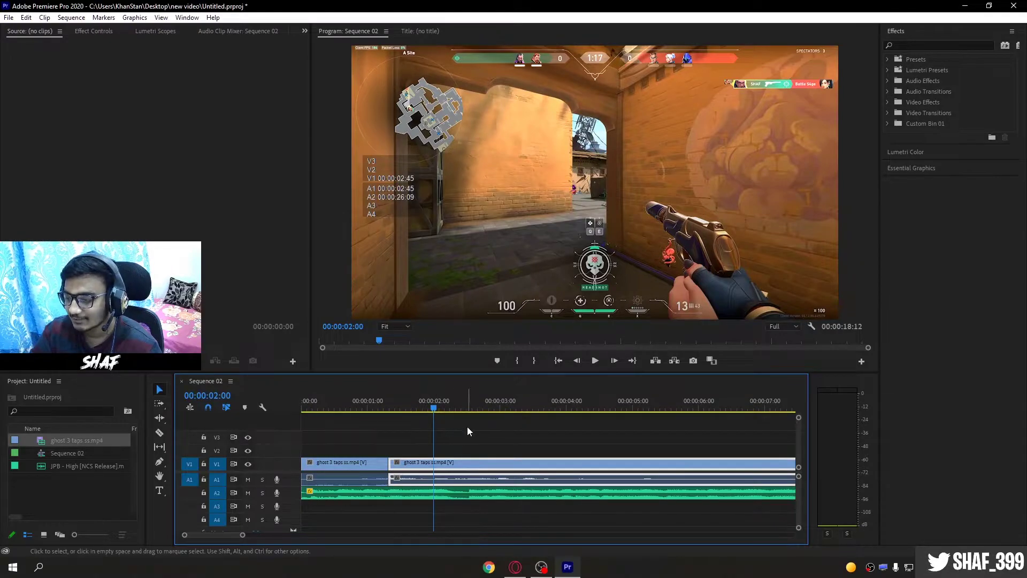
key("ctrl+k")
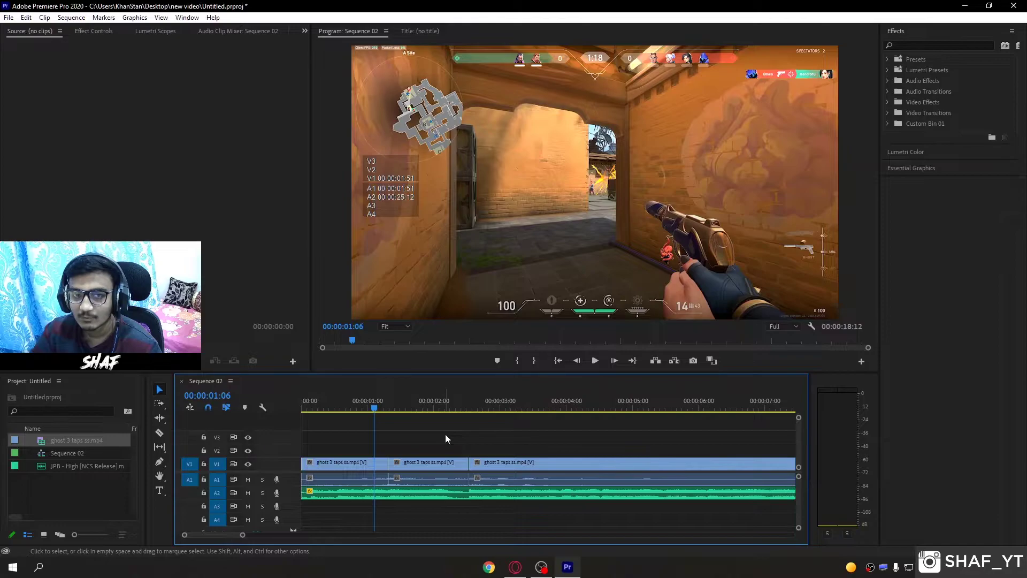
left_click(422, 463)
mouse_move(403, 402)
left_mouse_down()
mouse_move(470, 416)
mouse_move(387, 413)
mouse_move(405, 415)
left_mouse_up()
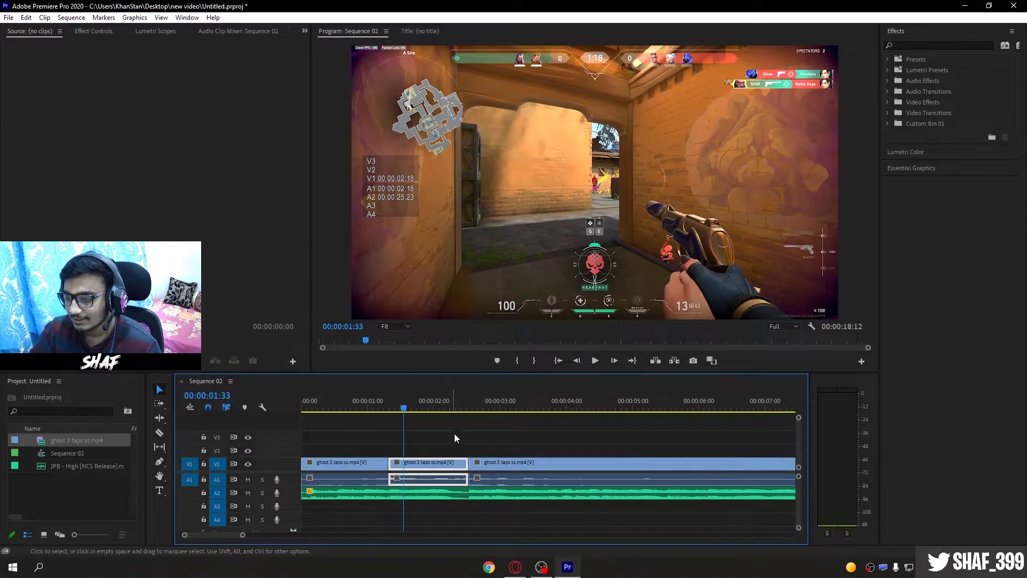
Step: Set the middle clip's Speed/Duration to 30% with Optical Flow time interpolation
right_click(435, 471)
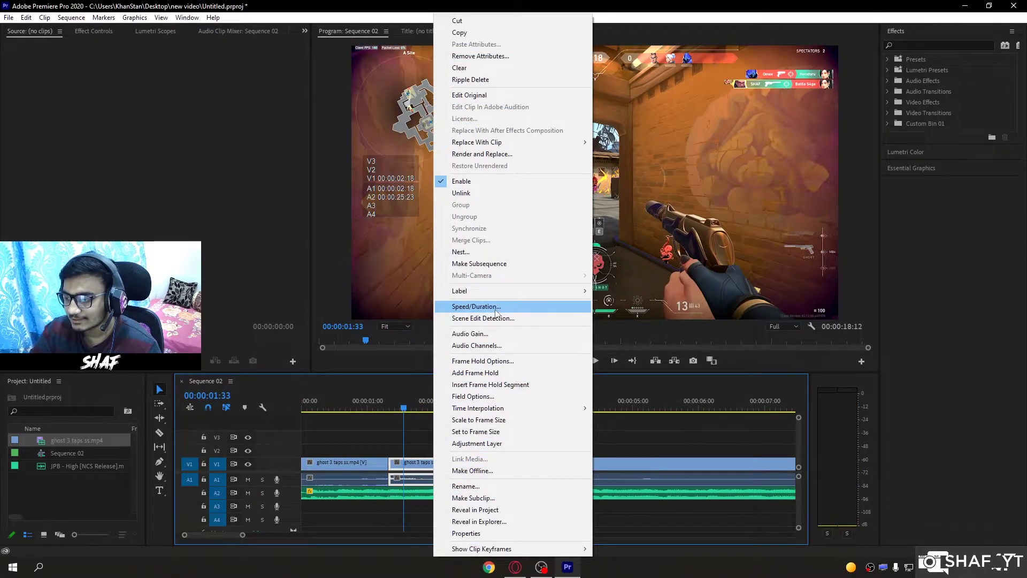
left_click(477, 307)
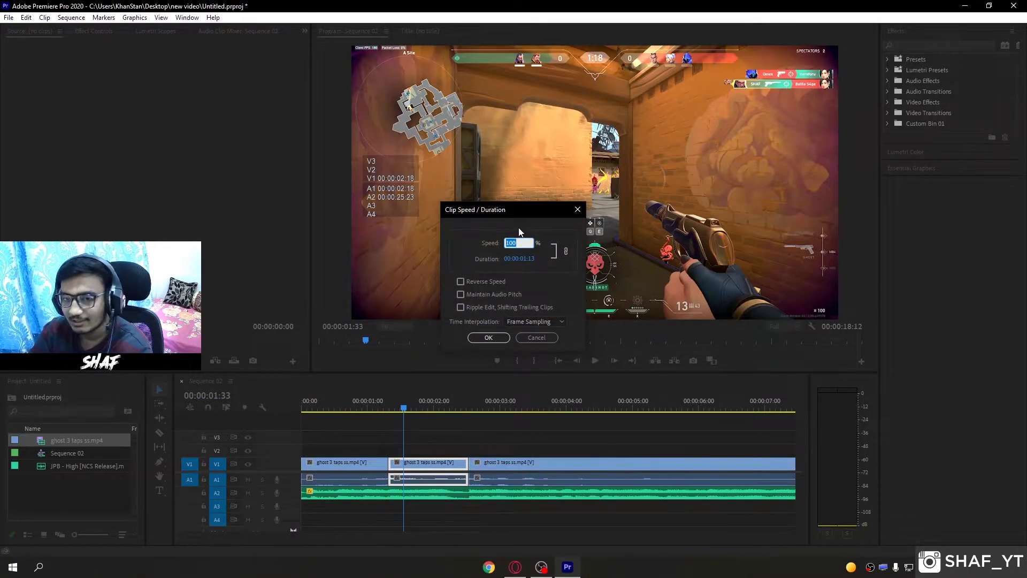
type("30")
left_click(531, 322)
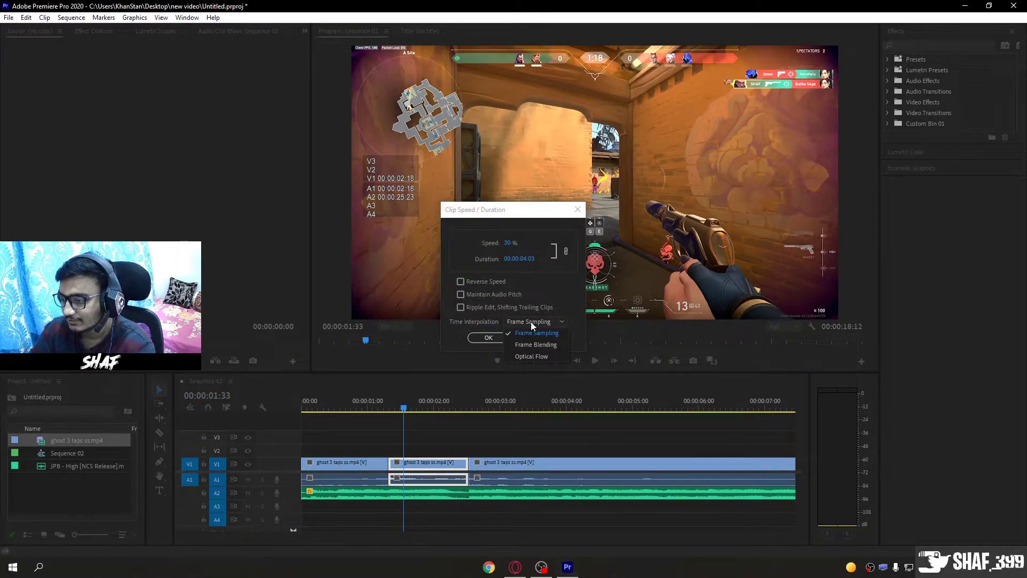
left_click(533, 322)
left_click(536, 319)
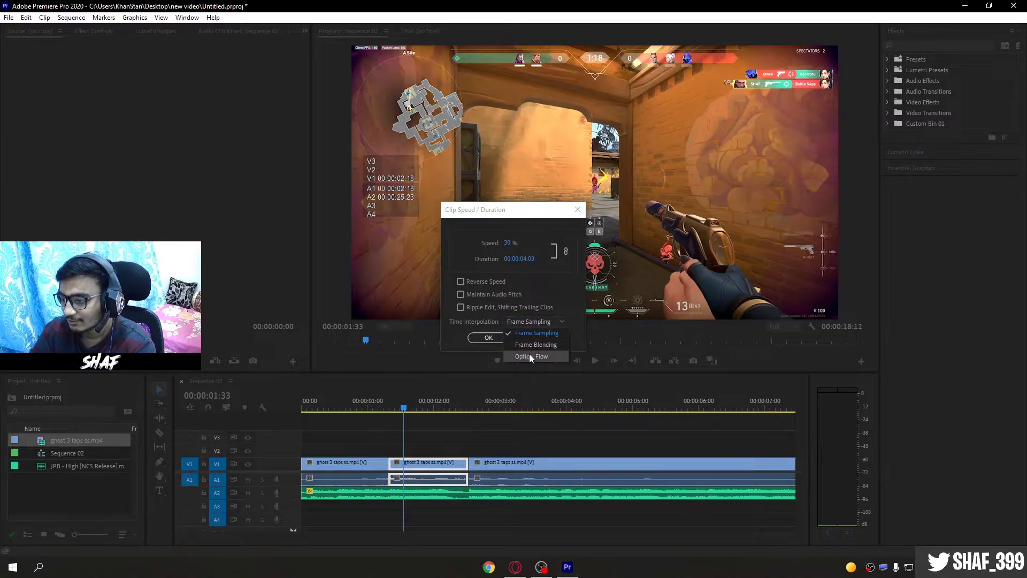
left_click(529, 354)
left_click(488, 337)
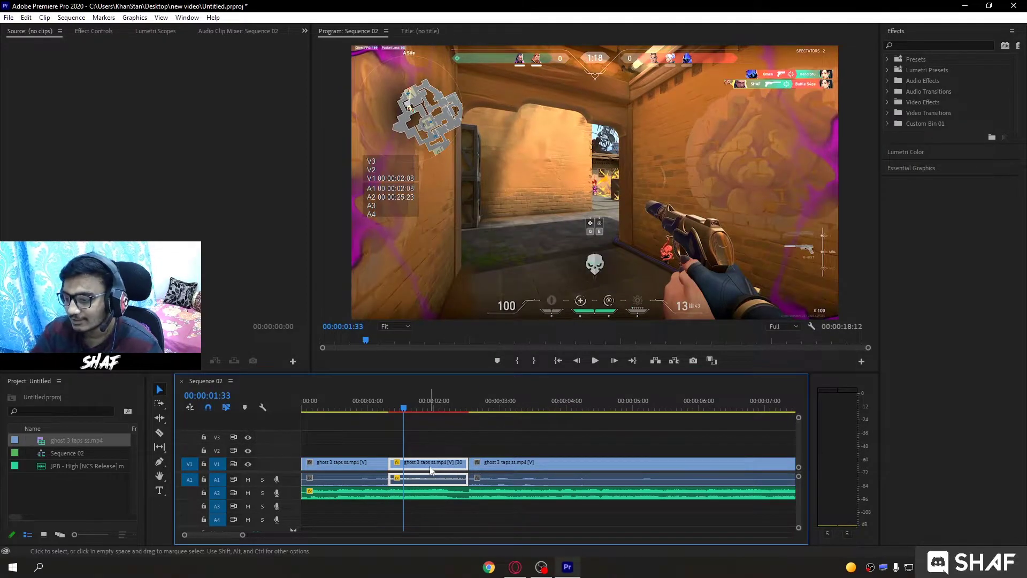
Step: Deselect the slowed clip and play the sequence from the start to review the slow motion
right_click(431, 465)
left_click(421, 438)
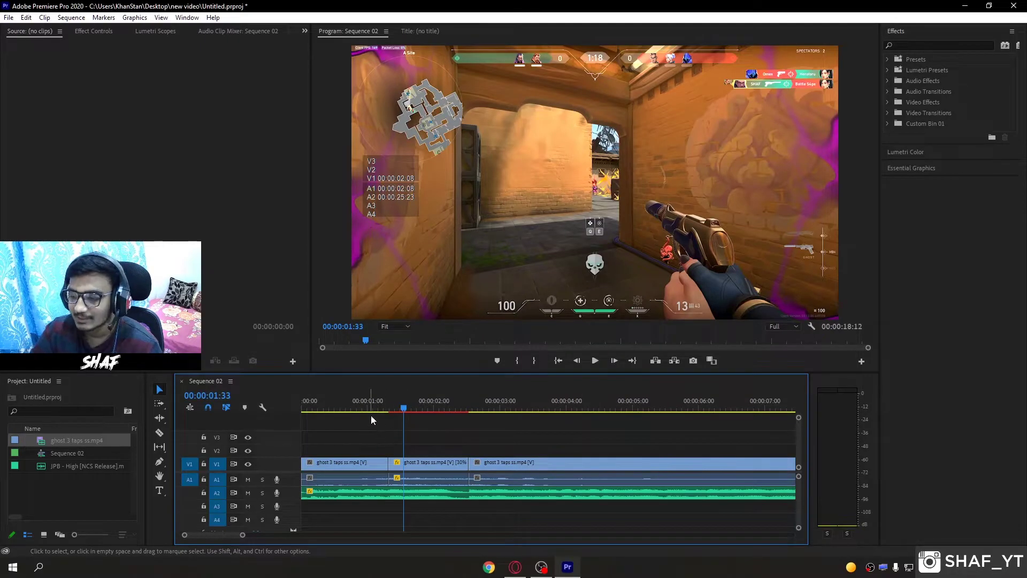
key("Home")
key("space")
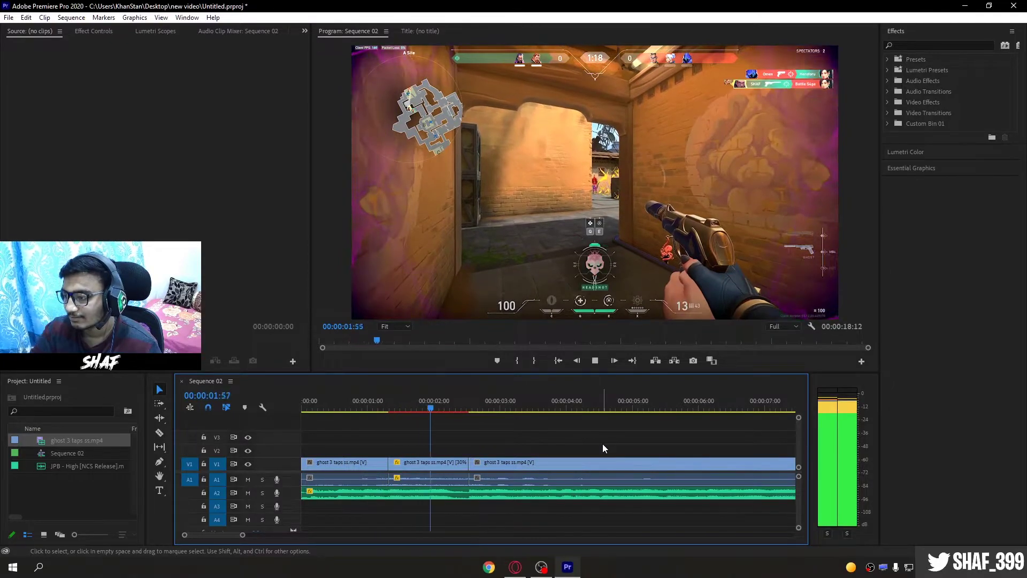
left_click(378, 409)
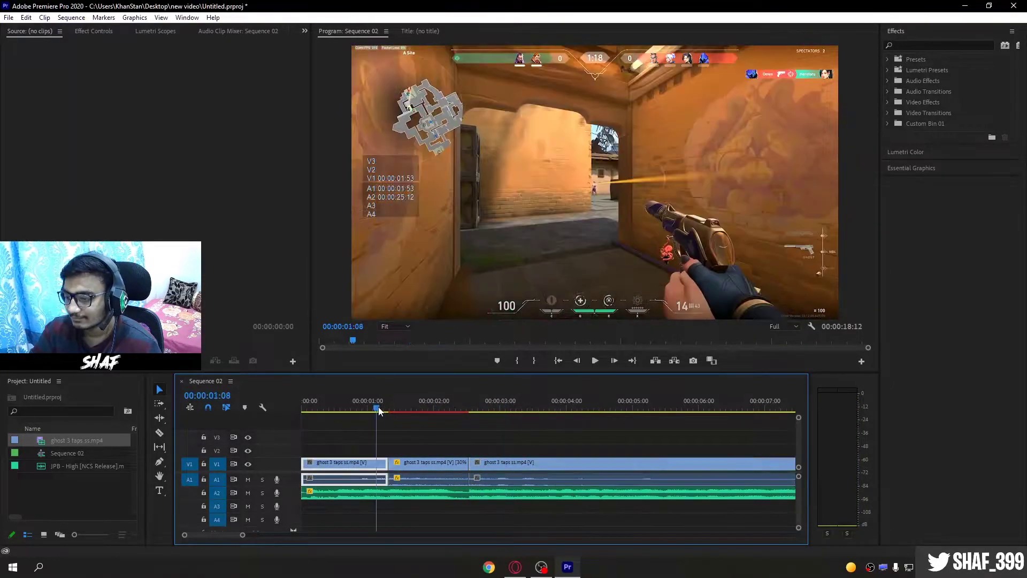
key("Home")
key("space")
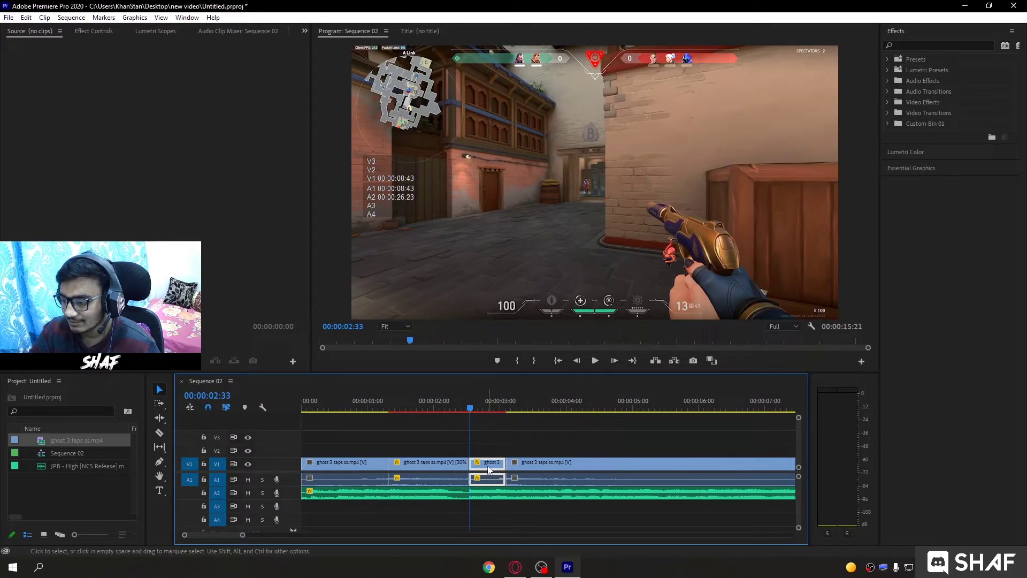
Step: Keyframe the short clip's Scale from 100 up to 163 at 00:00:03:04
left_click(103, 31)
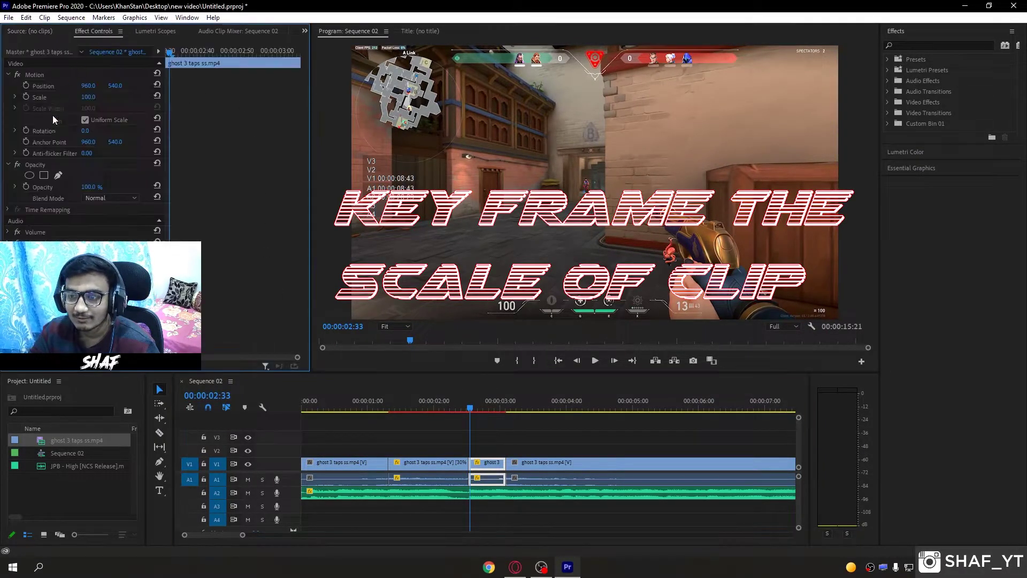
left_click(27, 98)
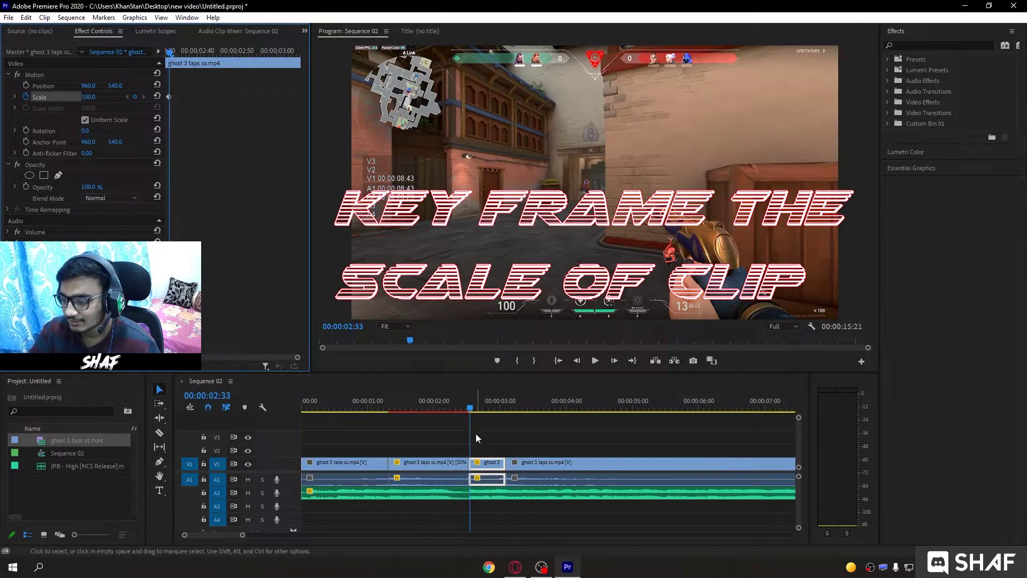
left_click(502, 413)
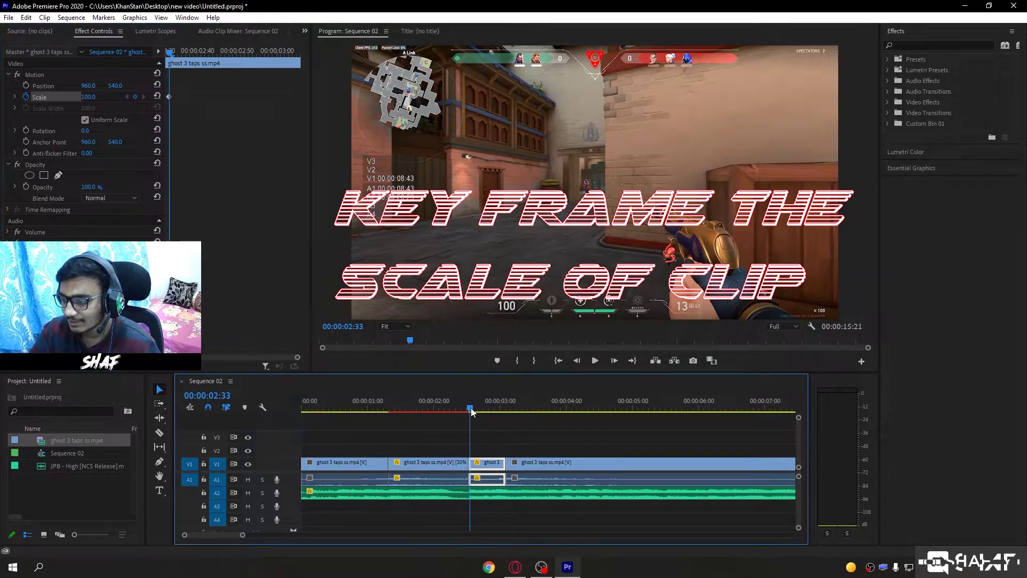
left_click(505, 413)
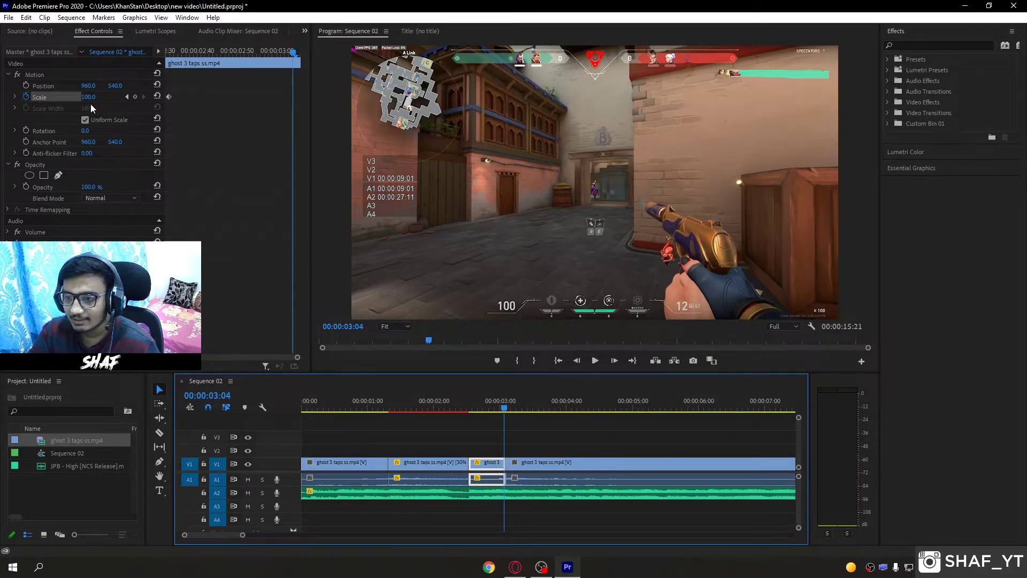
left_click_drag(88, 97, 122, 97)
Step: Play back the zoom, then split the gameplay at the playhead with Ctrl+K
left_click(455, 463)
key("space")
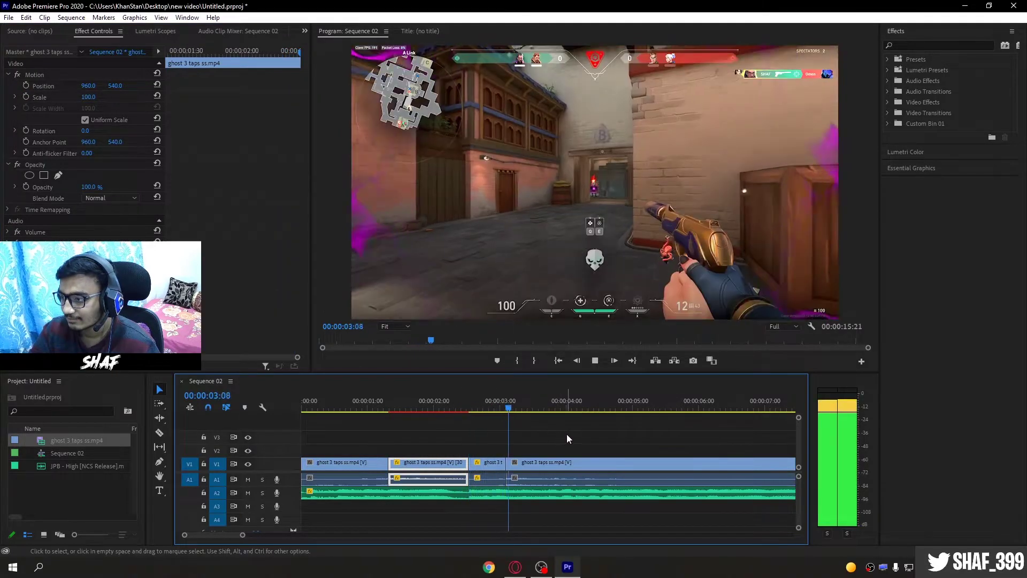
left_click(456, 409)
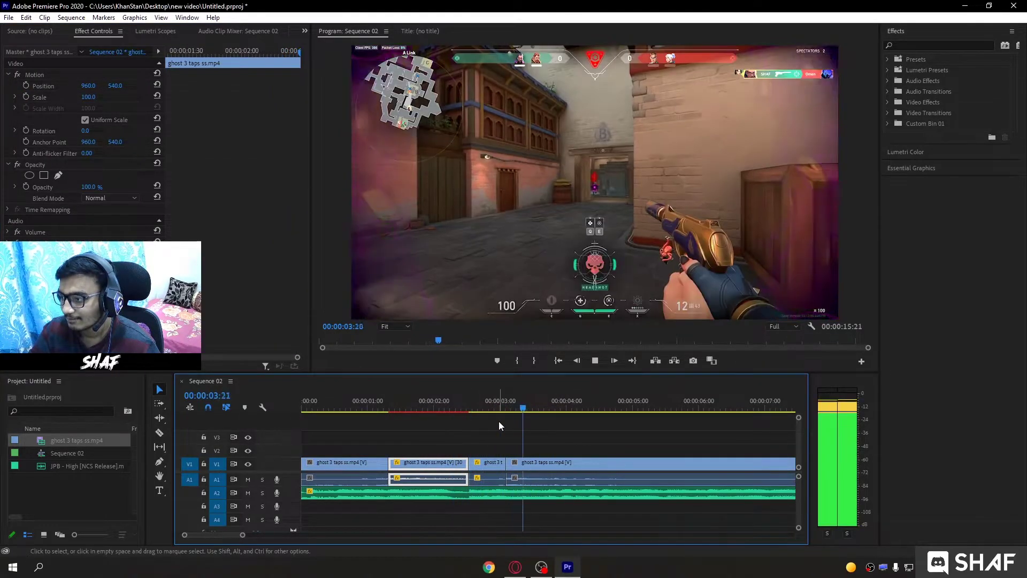
left_click(464, 410)
key("space")
left_click(539, 435)
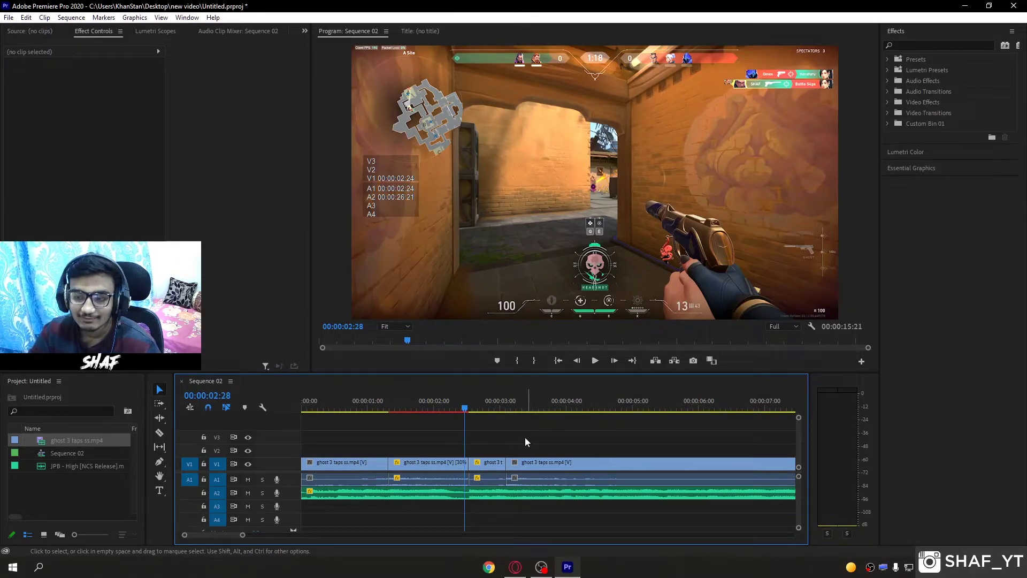
key("ctrl+k")
key("space")
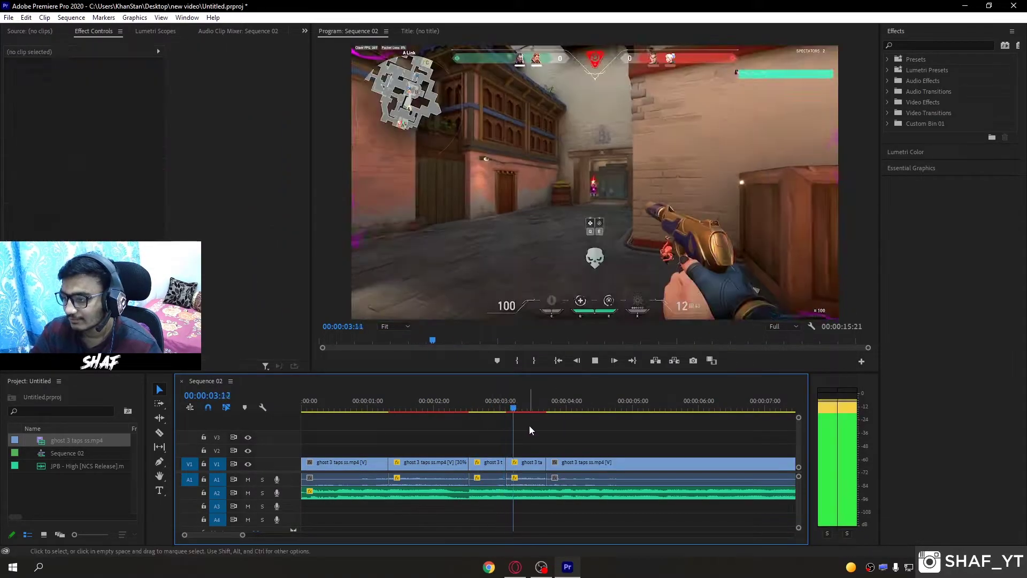
left_click(463, 405)
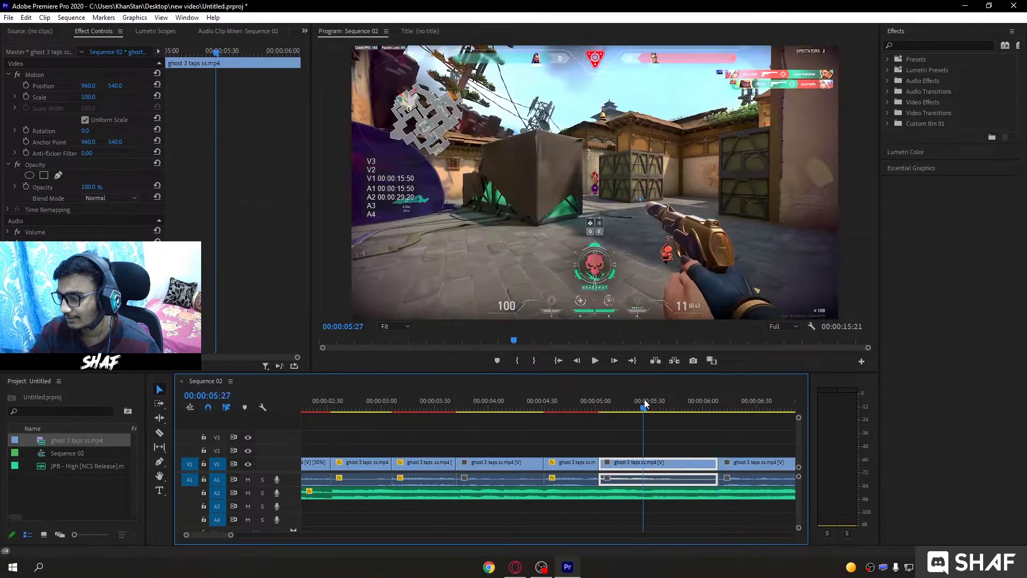
Step: Change the clip at 00:00:05:27 to 30% speed and play back the slowed section
right_click(663, 471)
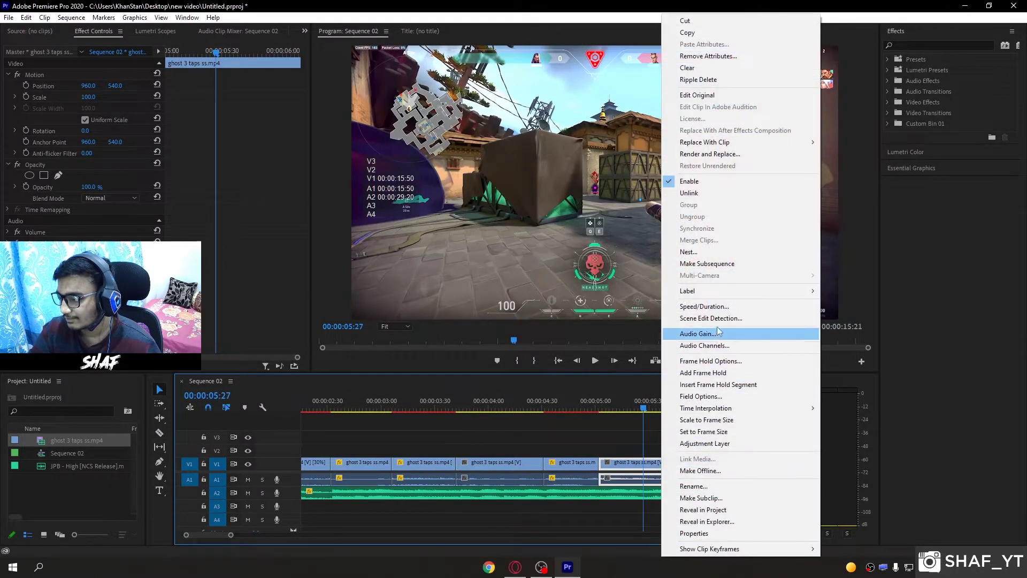
left_click(691, 309)
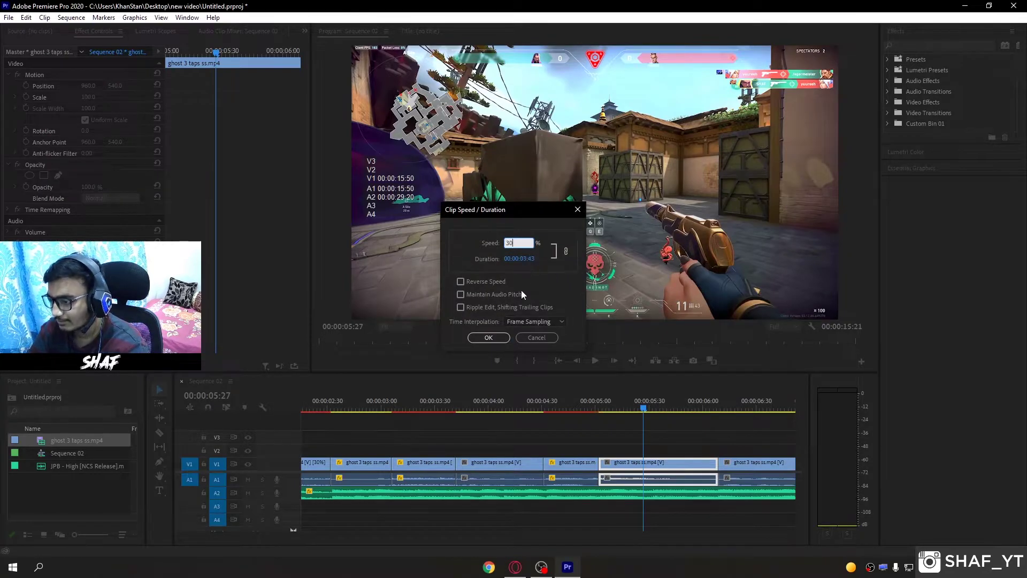
type("30")
left_click(531, 321)
left_click(523, 360)
left_click(489, 337)
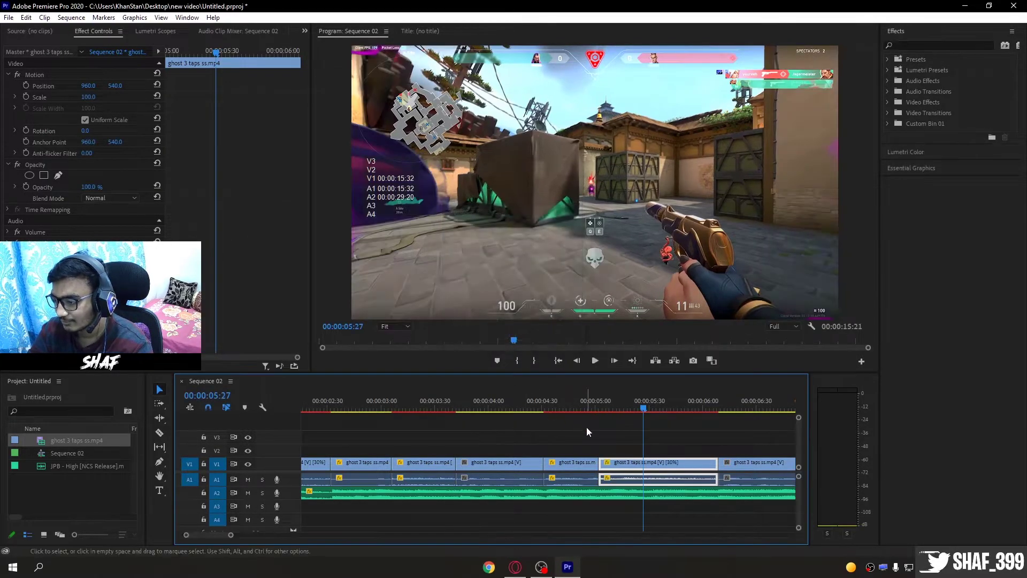
left_click(657, 435)
key("space")
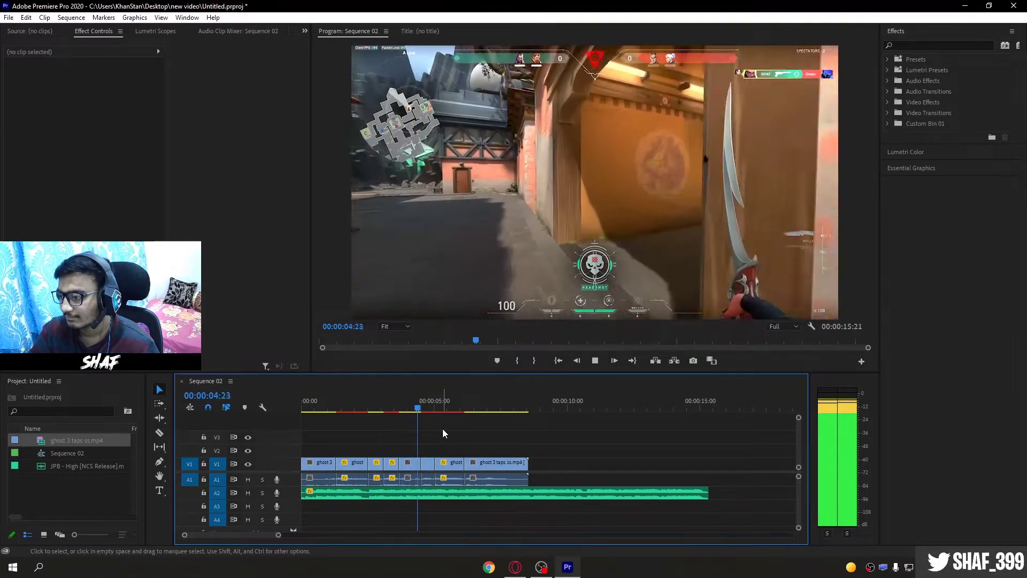
key("space")
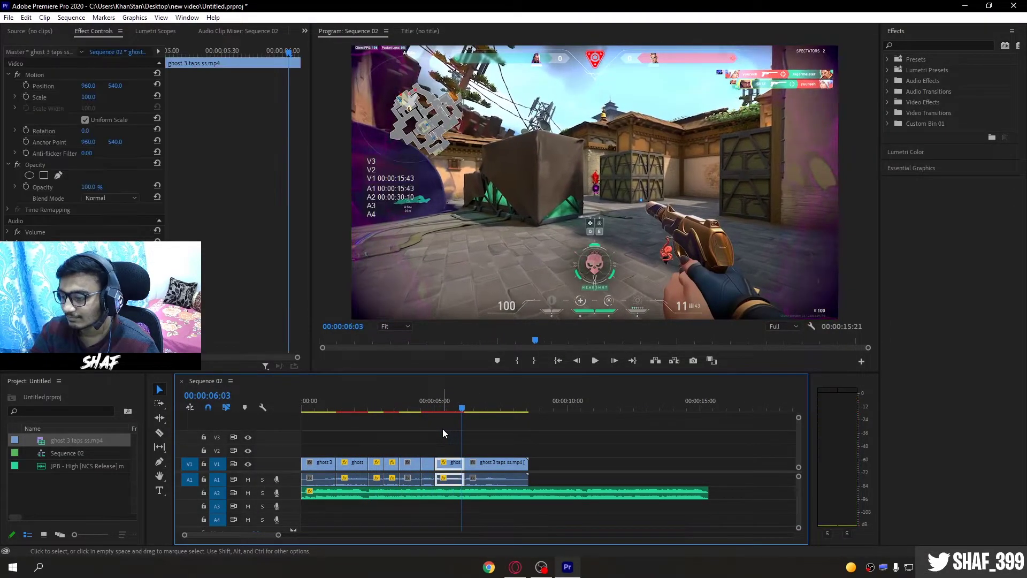
key("space")
key("space")
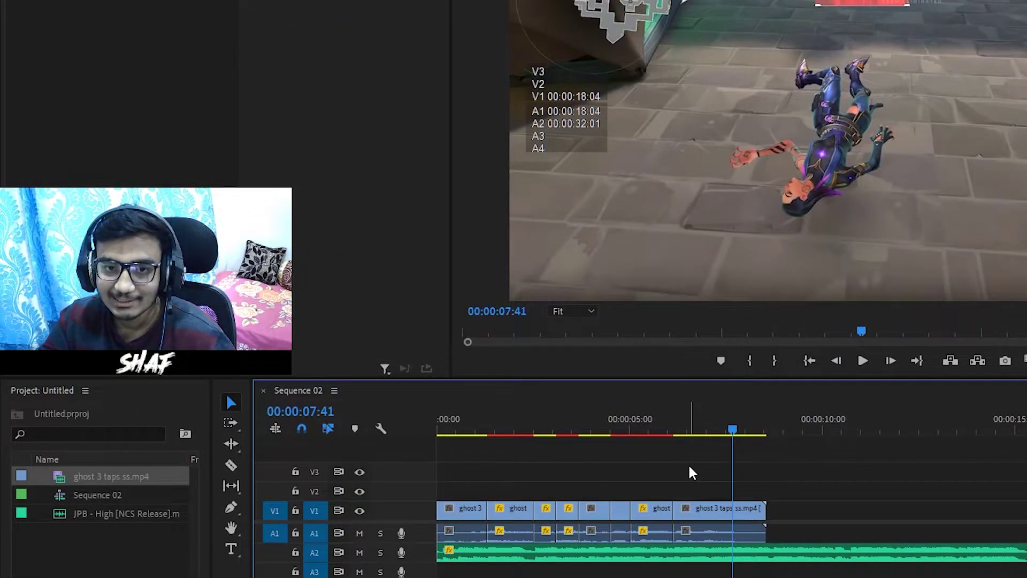
Step: Save the project with Ctrl+S, return the playhead to 00:00:00:00 and deselect clips
key("ctrl+s")
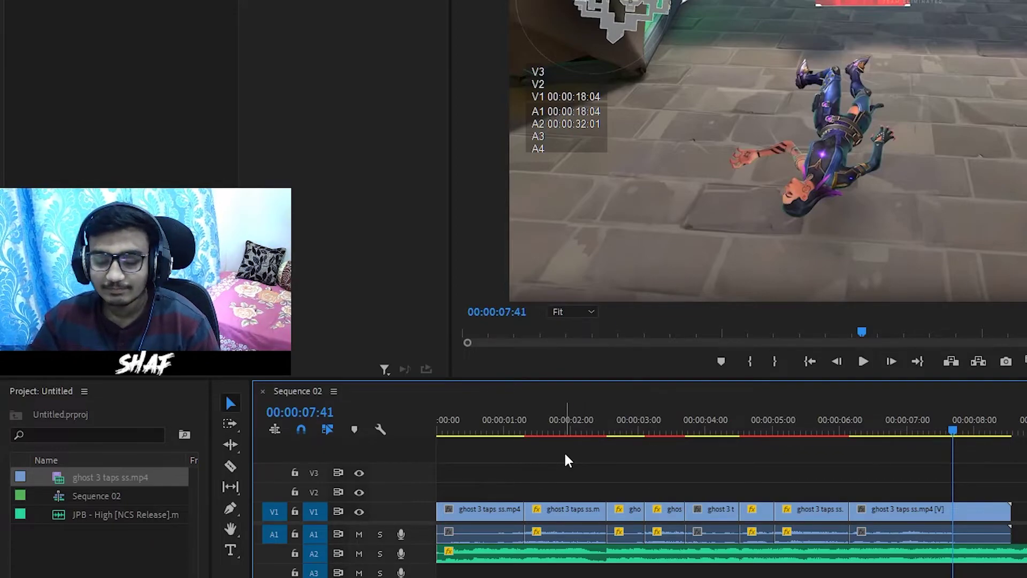
left_click_drag(458, 418, 393, 434)
left_click(520, 463)
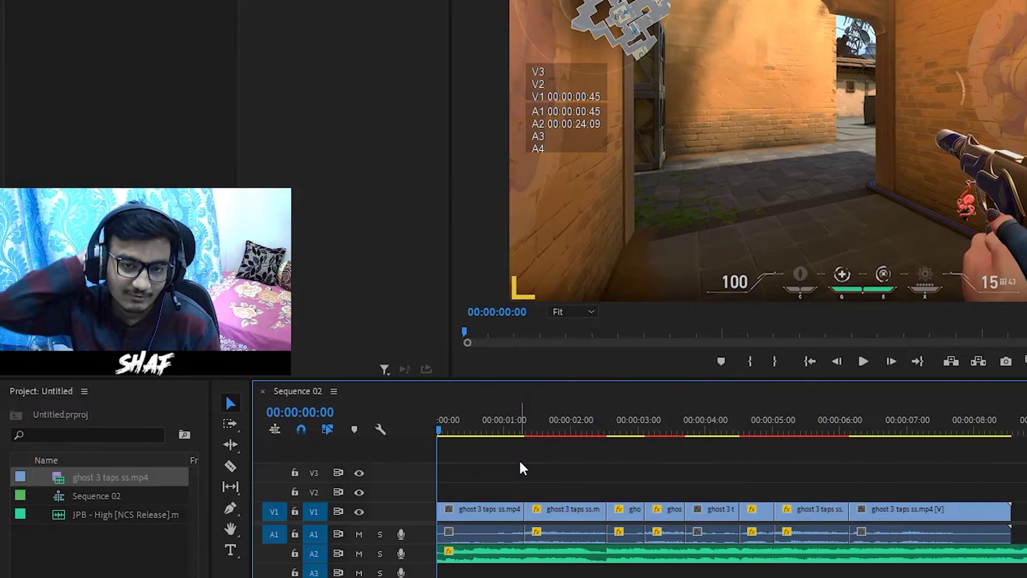